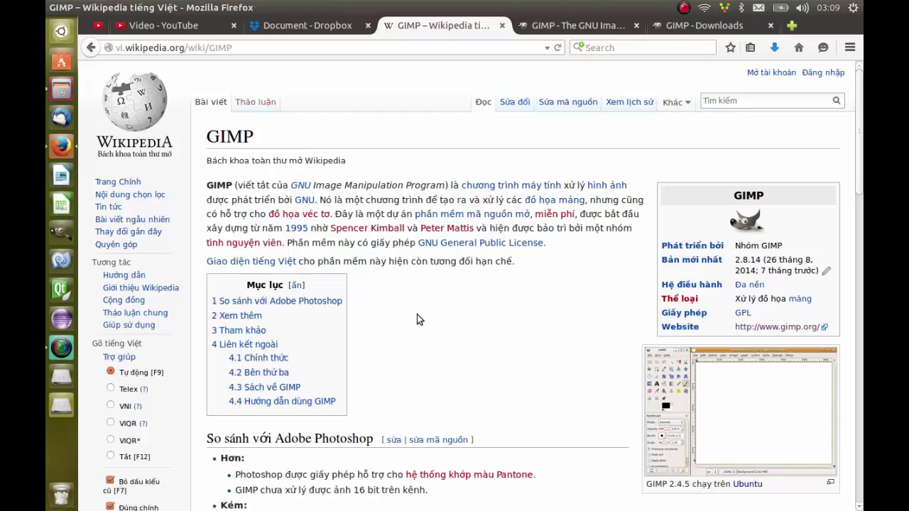
Step: Highlight 'GIMP' in the Wikipedia article, then switch to the 'GIMP - The GNU Image Manipulation Program' tab
scroll(417, 314, down, 1)
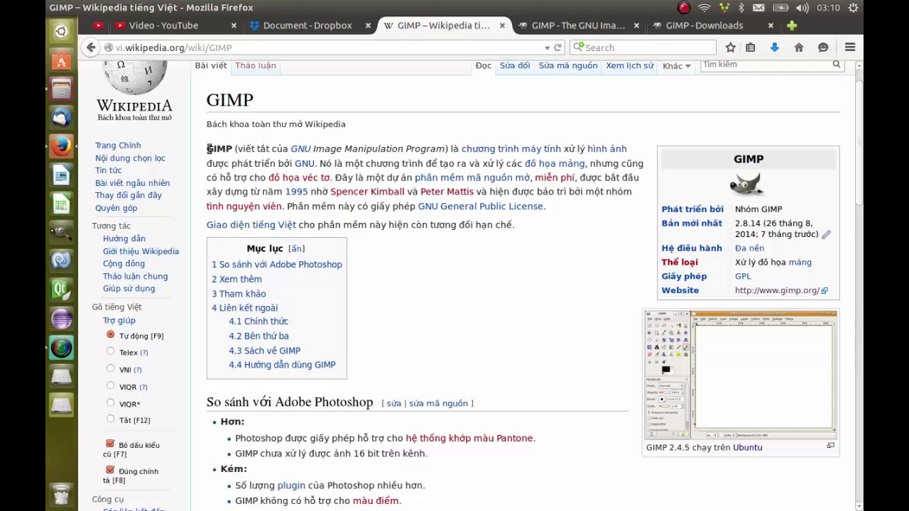
drag(207, 149, 232, 151)
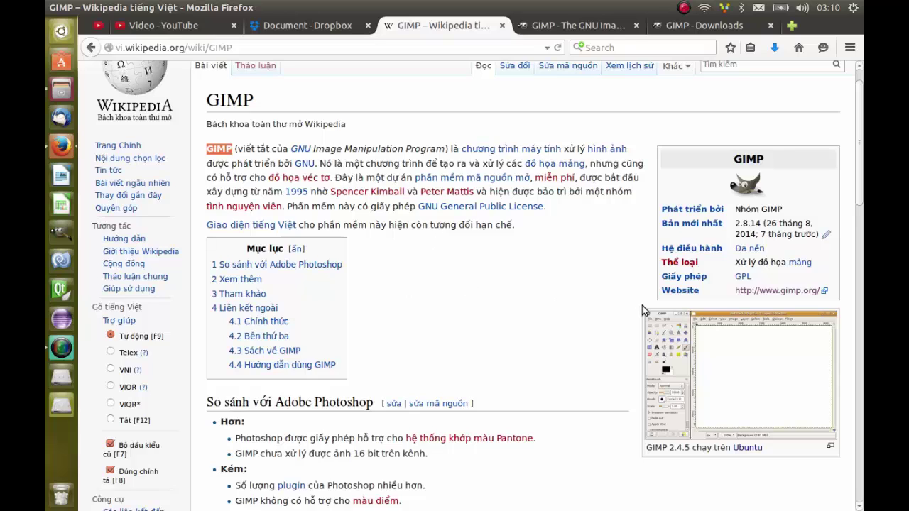
click(547, 269)
click(569, 29)
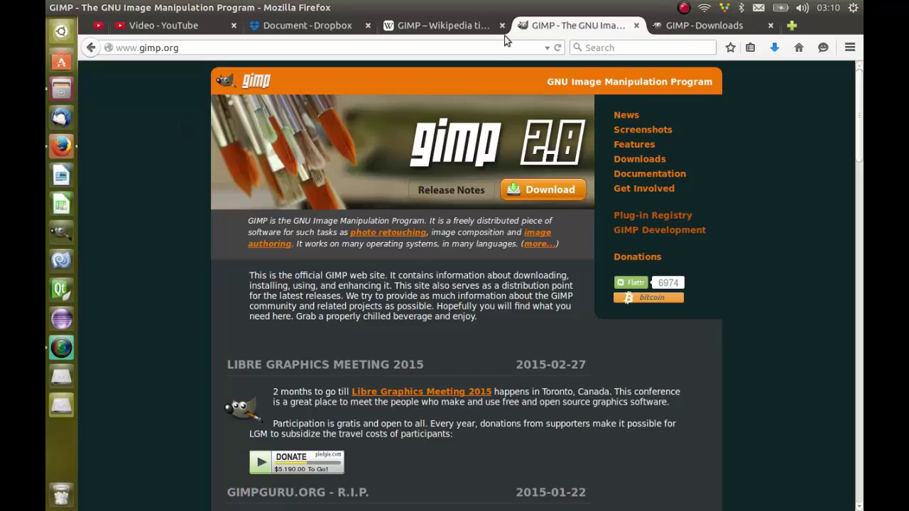
Step: On the GIMP Downloads tab, scroll through and highlight the Unix-like systems, Mac OS X and Windows headings
click(670, 25)
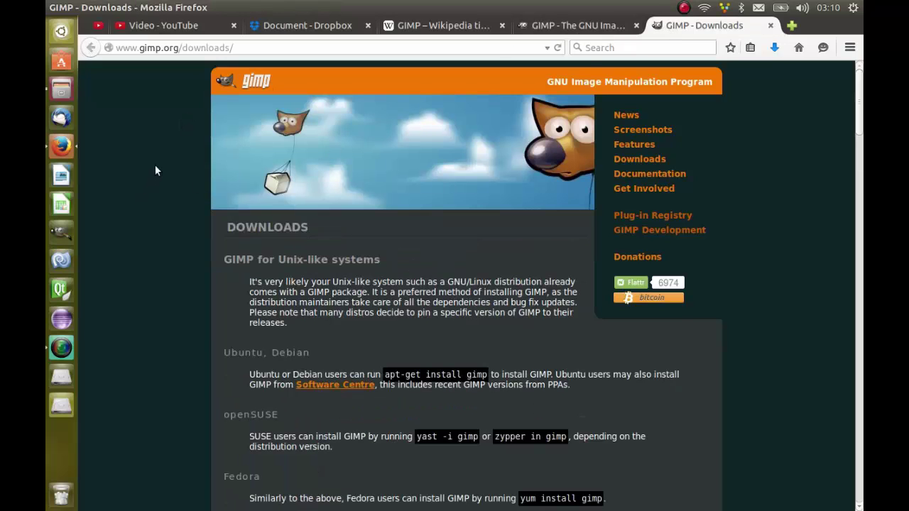
scroll(163, 209, down, 1)
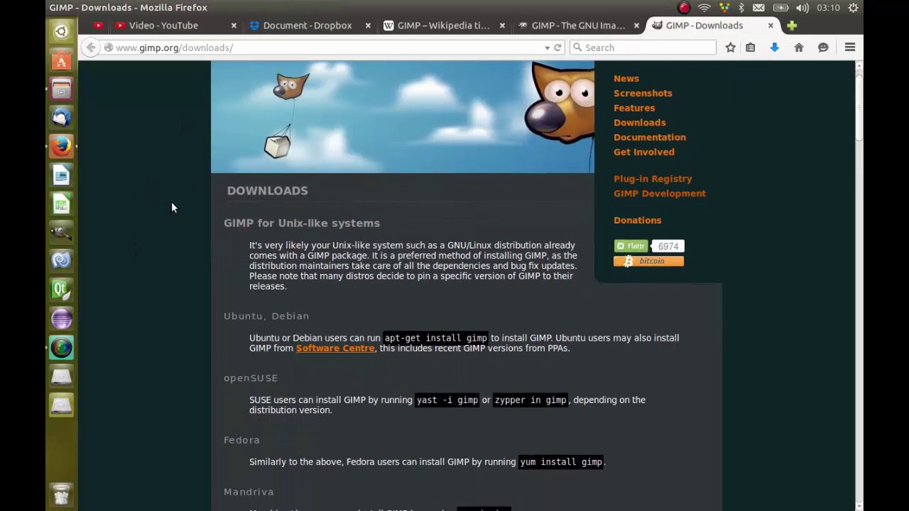
scroll(171, 208, down, 1)
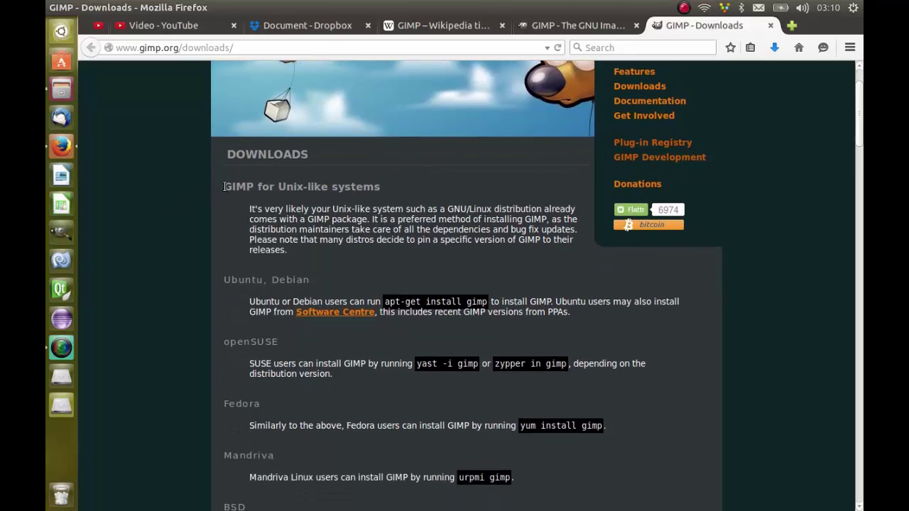
drag(224, 186, 381, 186)
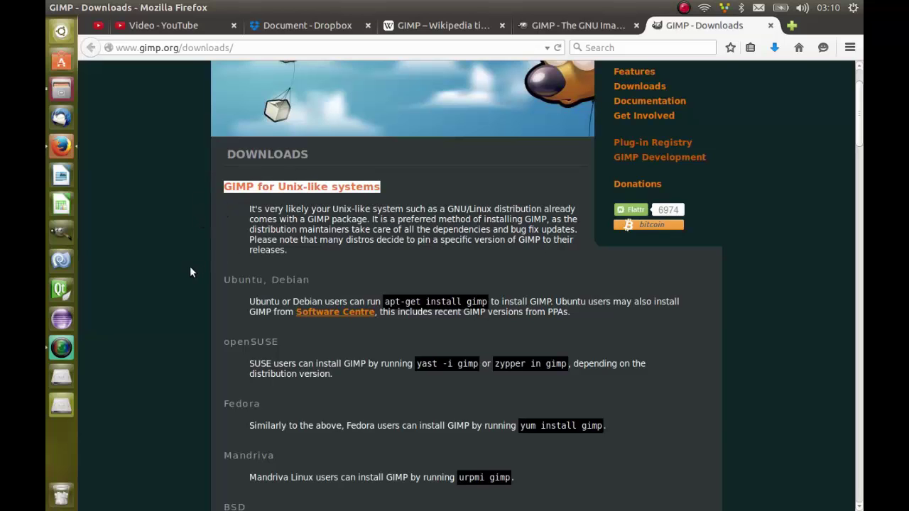
scroll(189, 267, down, 3)
scroll(189, 267, down, 3)
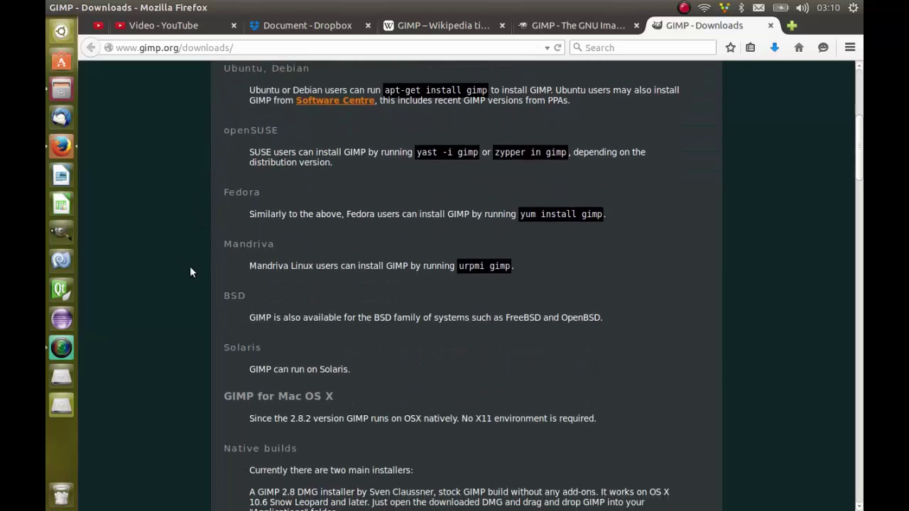
scroll(190, 272, down, 3)
scroll(190, 272, down, 3)
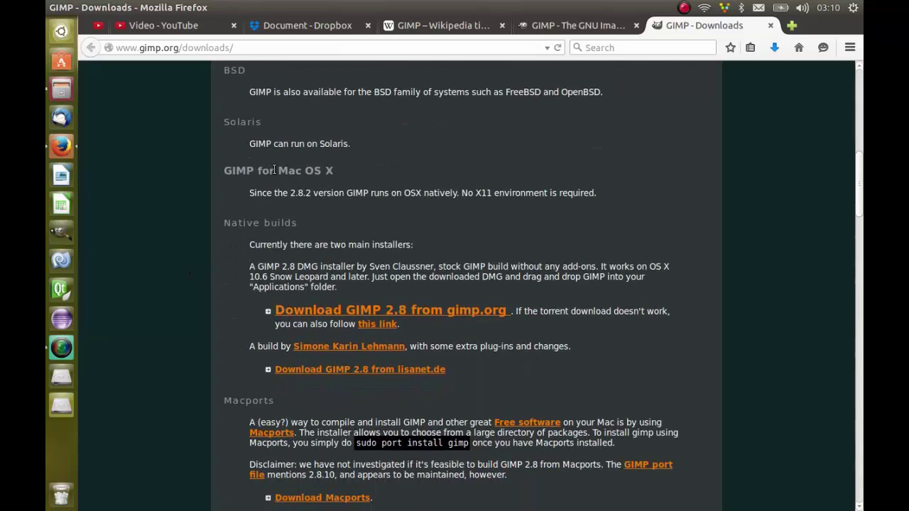
drag(275, 171, 333, 170)
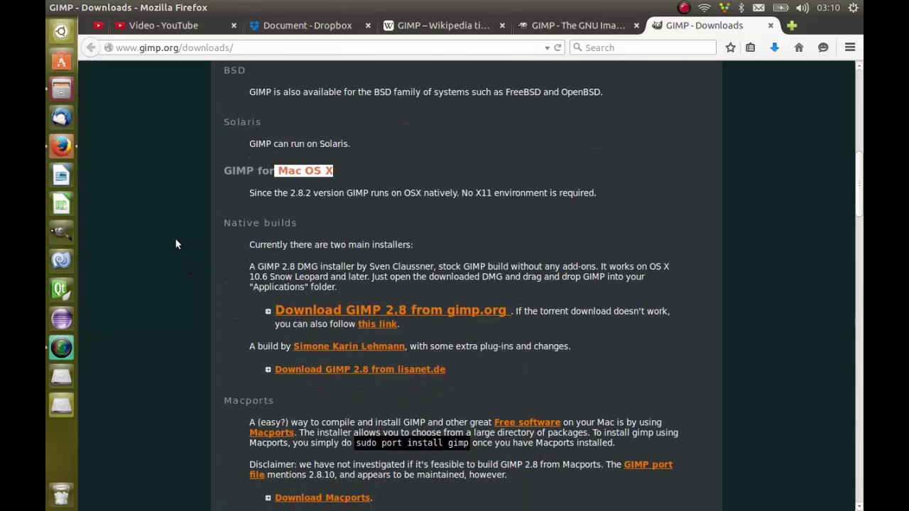
scroll(176, 241, down, 4)
scroll(176, 241, down, 5)
scroll(176, 241, down, 5)
scroll(201, 227, down, 1)
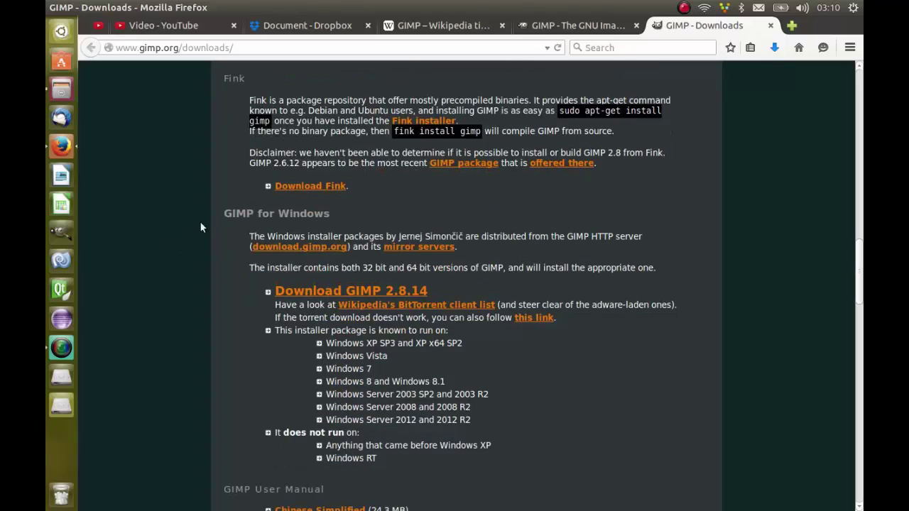
drag(240, 214, 336, 213)
click(348, 217)
Step: Scroll the GIMP Downloads page back up to the top
scroll(167, 206, up, 5)
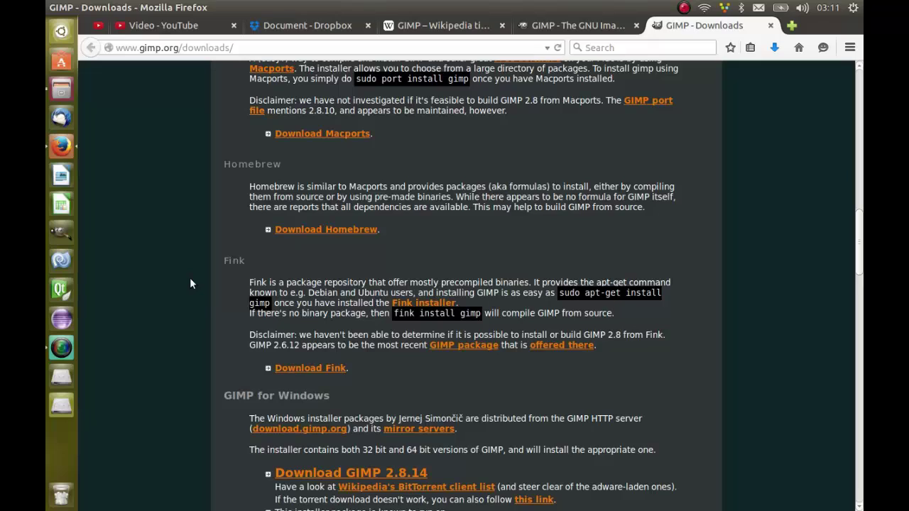
scroll(189, 284, up, 2)
scroll(190, 283, up, 4)
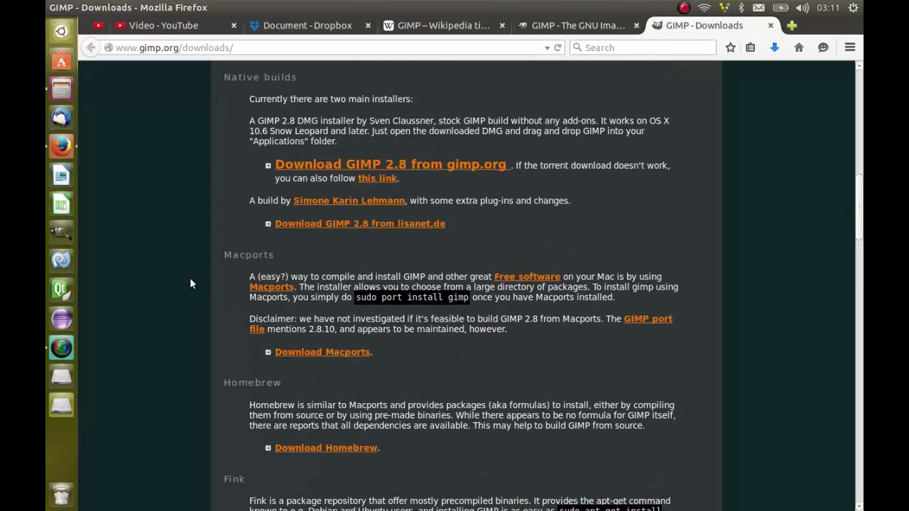
scroll(189, 282, up, 2)
scroll(190, 283, up, 1)
scroll(189, 283, up, 3)
scroll(190, 283, up, 3)
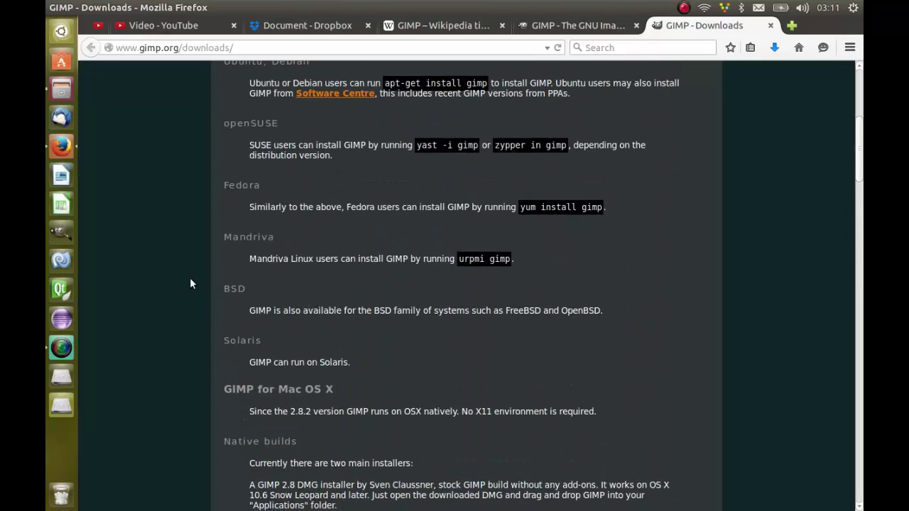
scroll(189, 283, up, 2)
scroll(189, 283, up, 2)
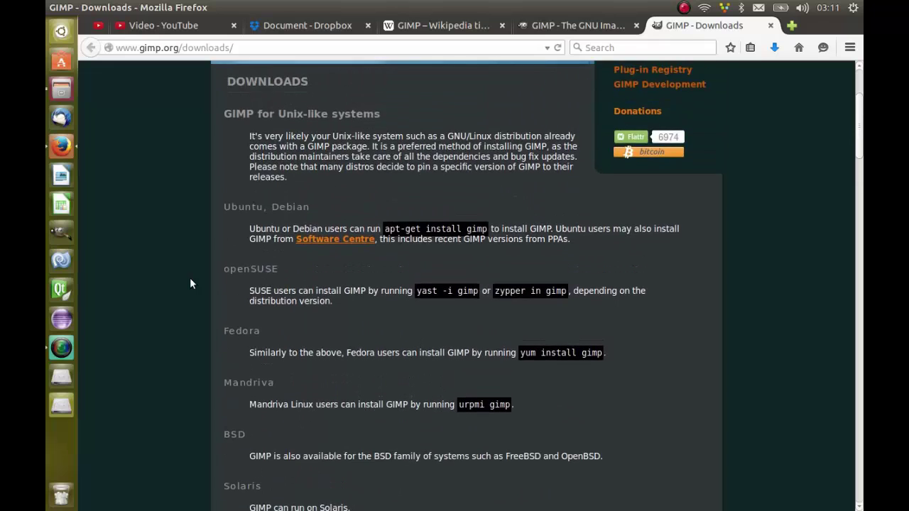
scroll(190, 283, up, 2)
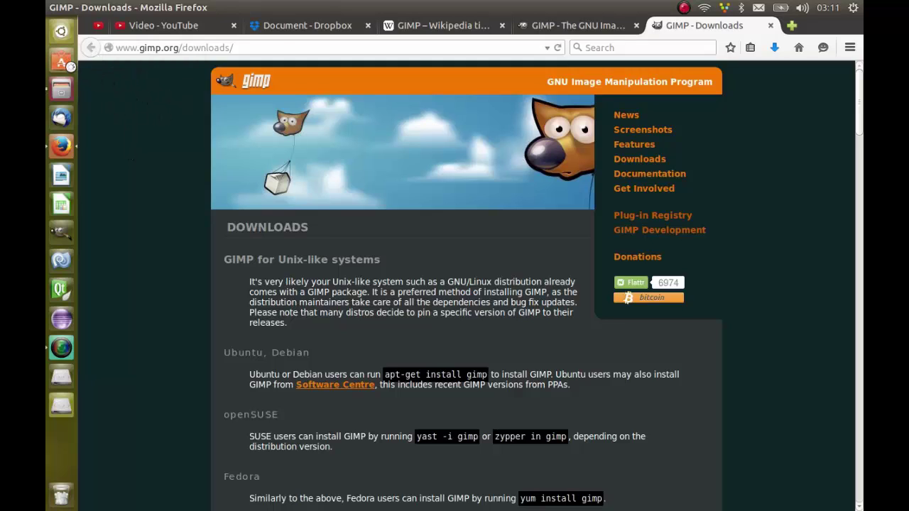
Step: Search 'gimp' in Ubuntu Software Center, confirm GIMP Image Editor shows Remove, then switch to the Picture folder
click(63, 61)
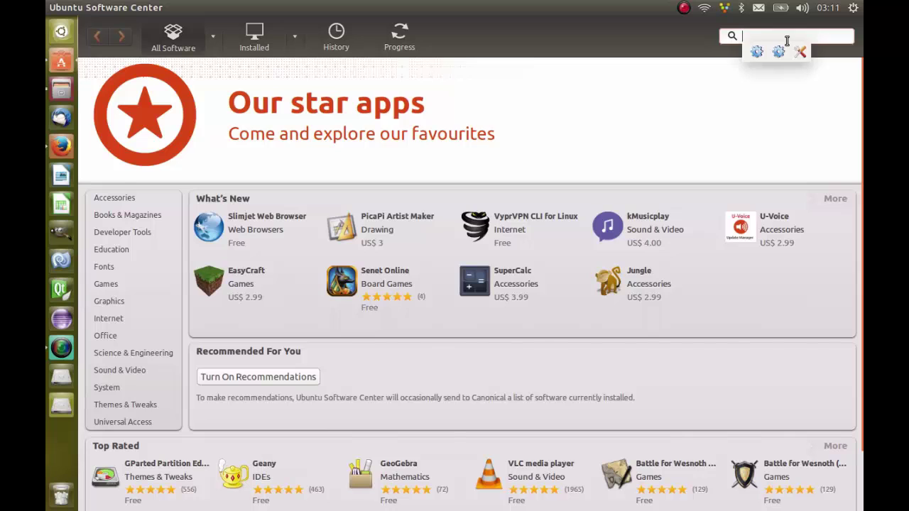
text(gim)
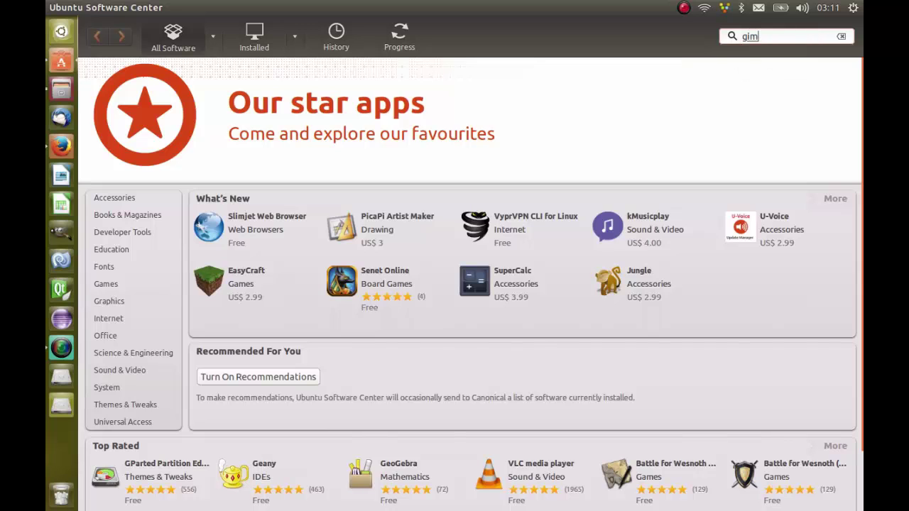
text(p)
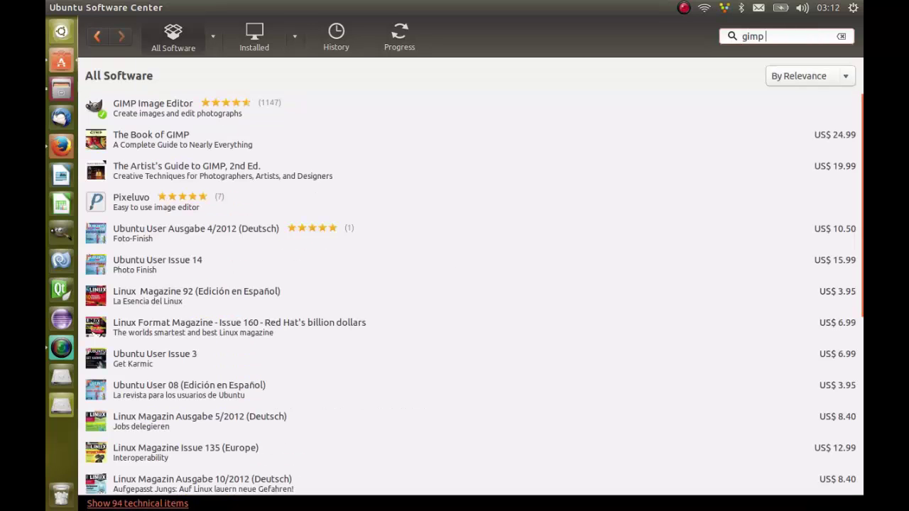
click(311, 99)
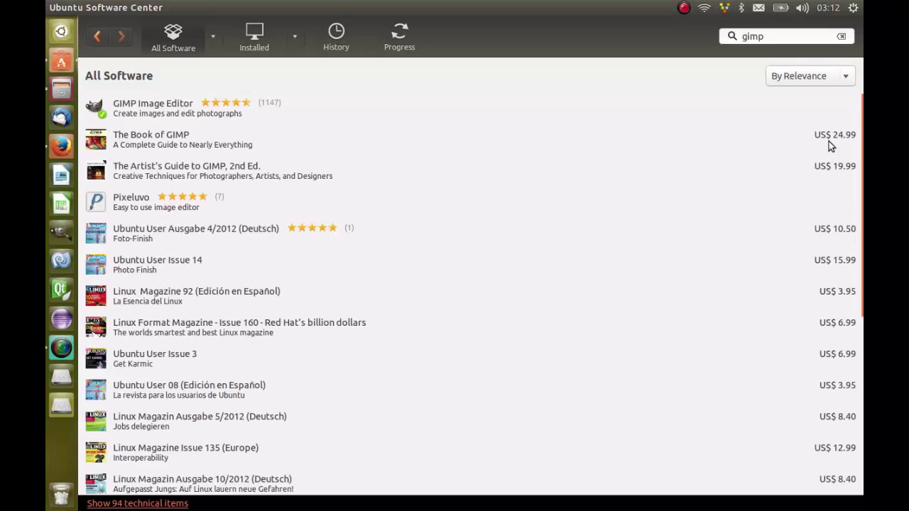
click(761, 135)
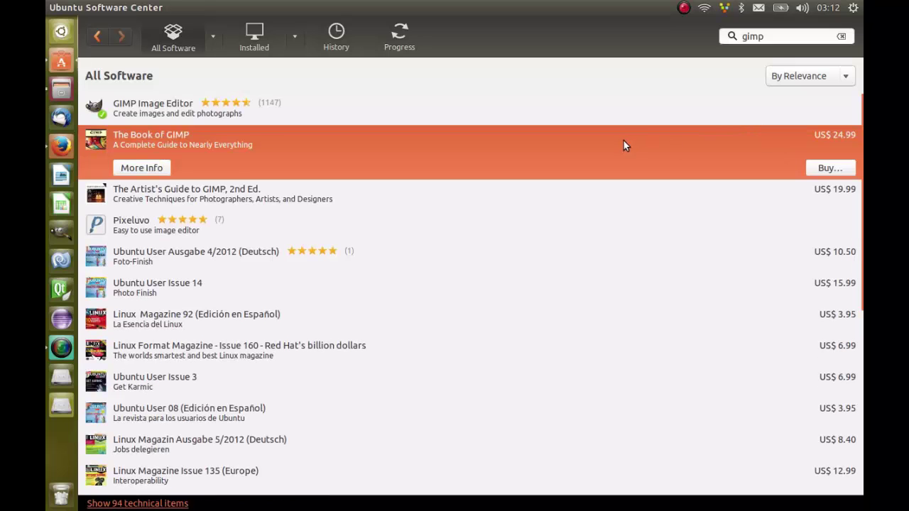
click(615, 120)
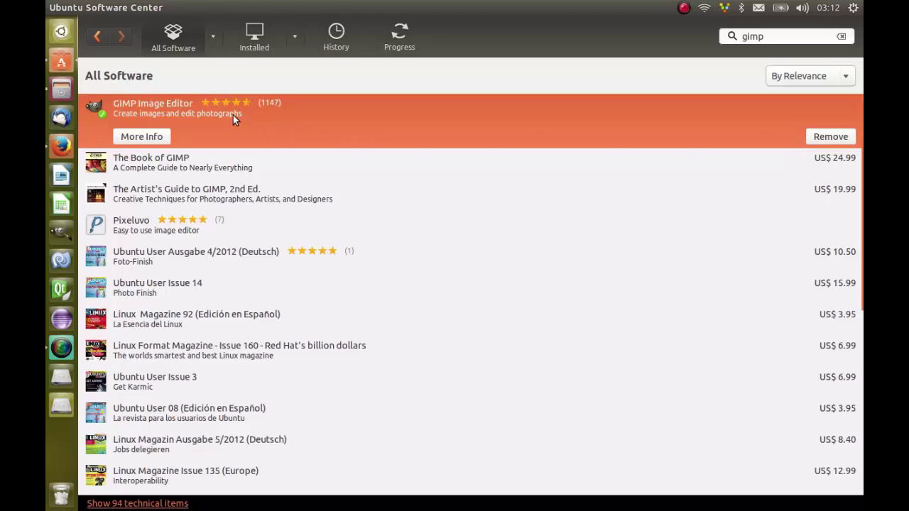
key(alt+Tab)
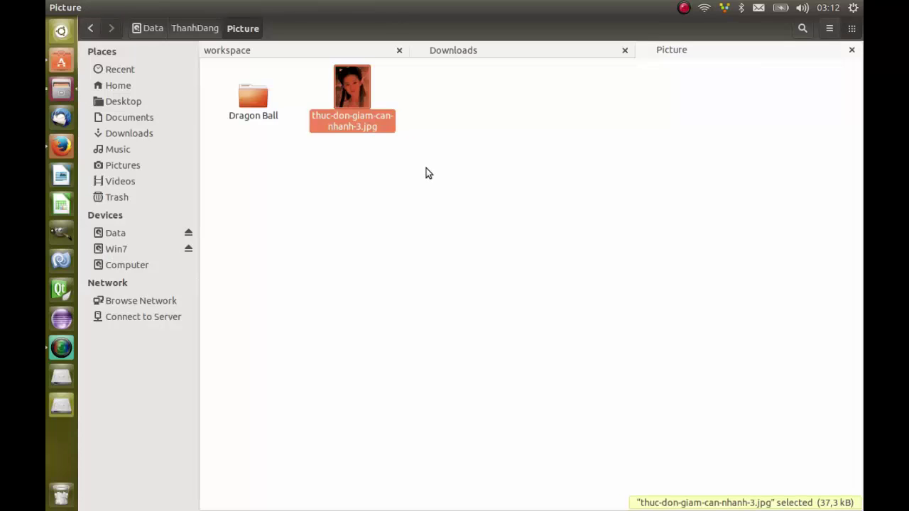
Step: Open thuc-don-giam-can-nhanh-3.jpg via Open With > GIMP Image Editor
click(426, 168)
click(352, 91)
right_click(352, 92)
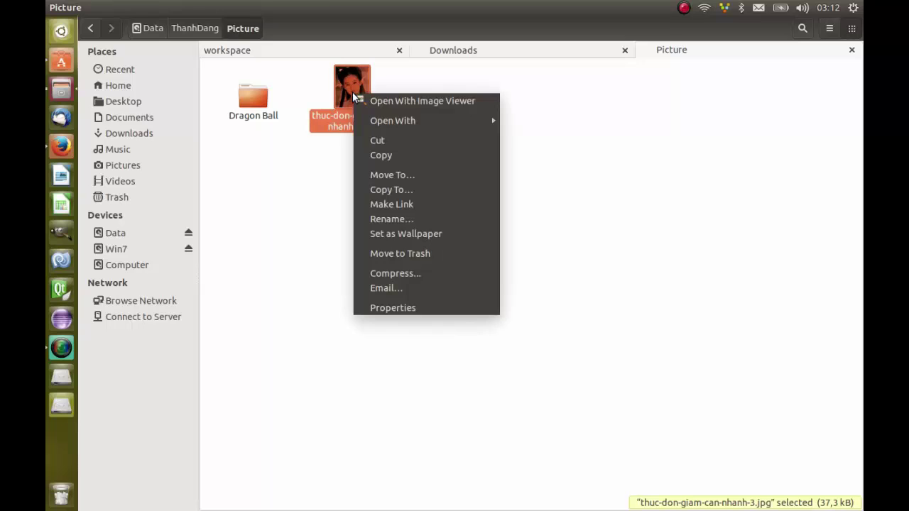
mouse_move(393, 121)
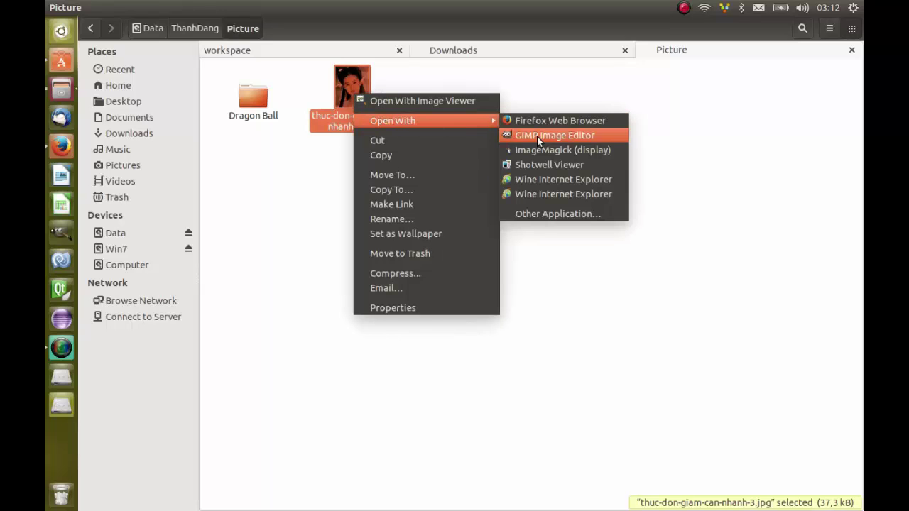
click(537, 135)
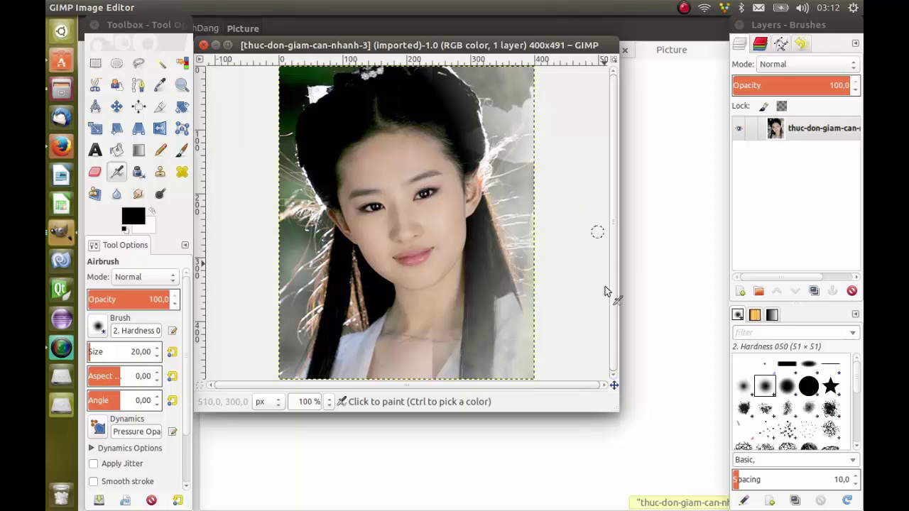
Step: Shift the portrait's image window slightly right and down, then enlarge it from its bottom-right corner
drag(507, 52, 527, 56)
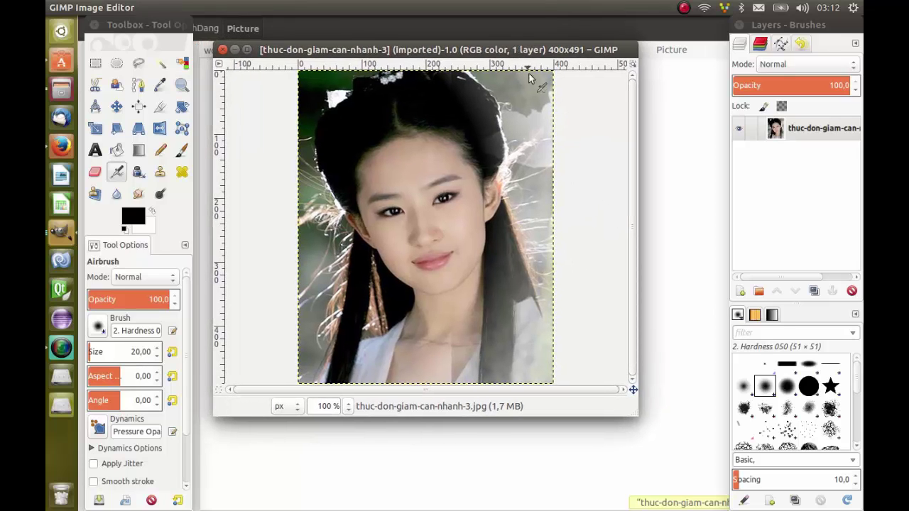
drag(633, 409, 728, 508)
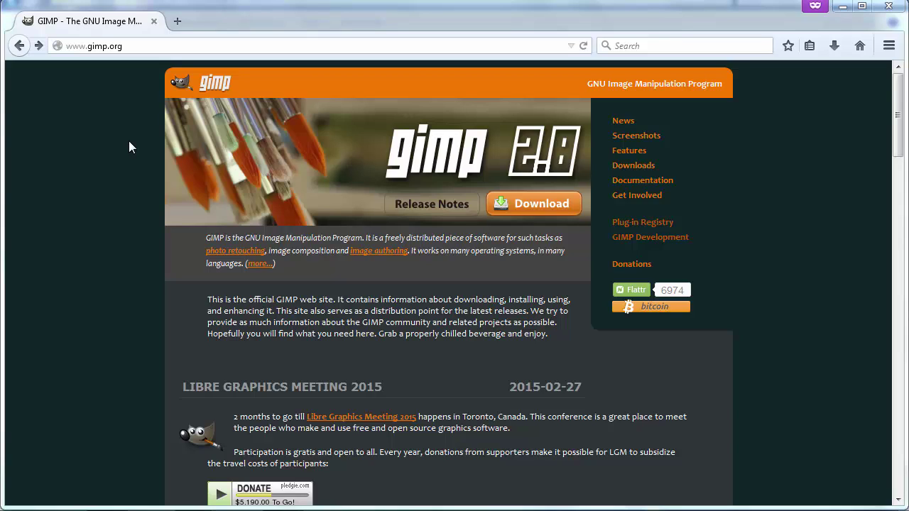
Step: Go to gimp.org's Downloads page and click 'Download GIMP 2.8.14' for Windows
click(93, 46)
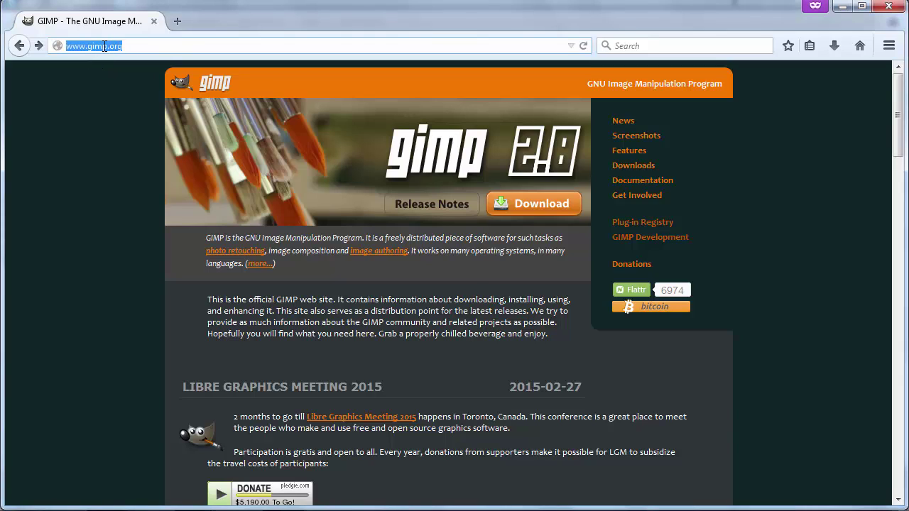
click(125, 45)
click(134, 143)
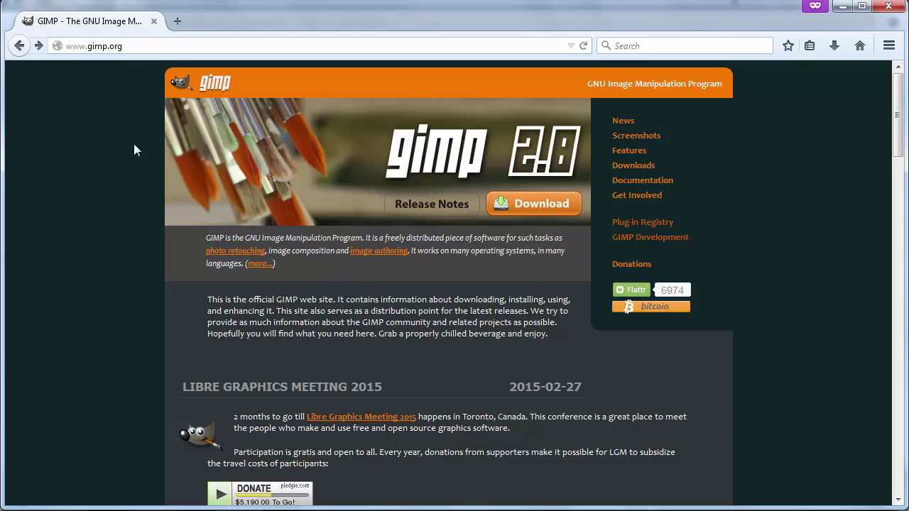
click(536, 208)
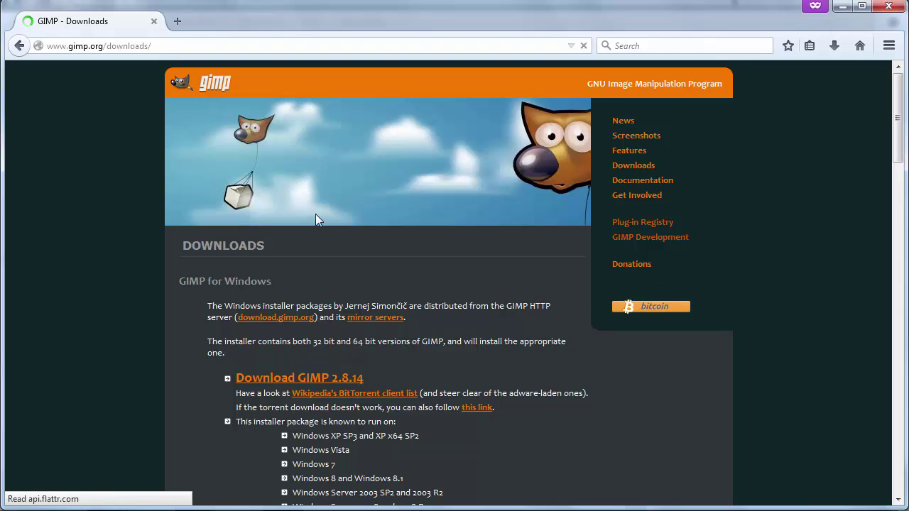
scroll(227, 221, down, 2)
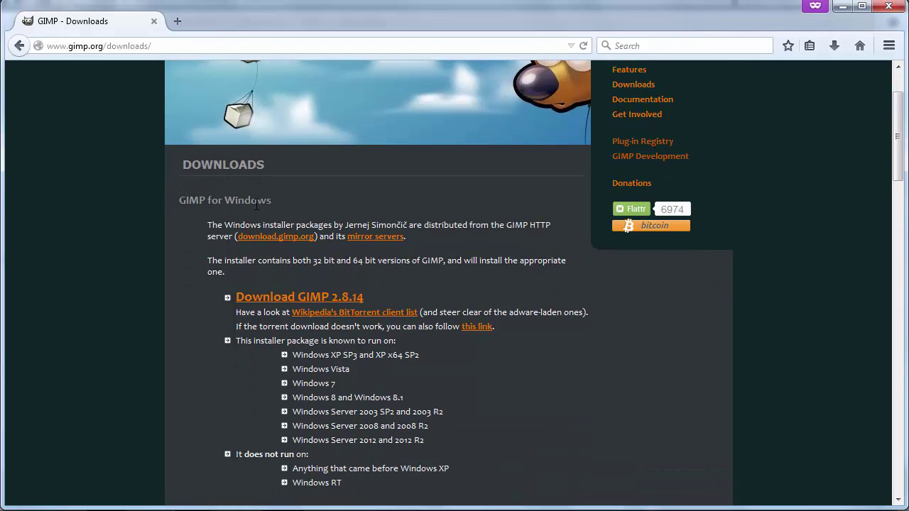
scroll(190, 238, down, 2)
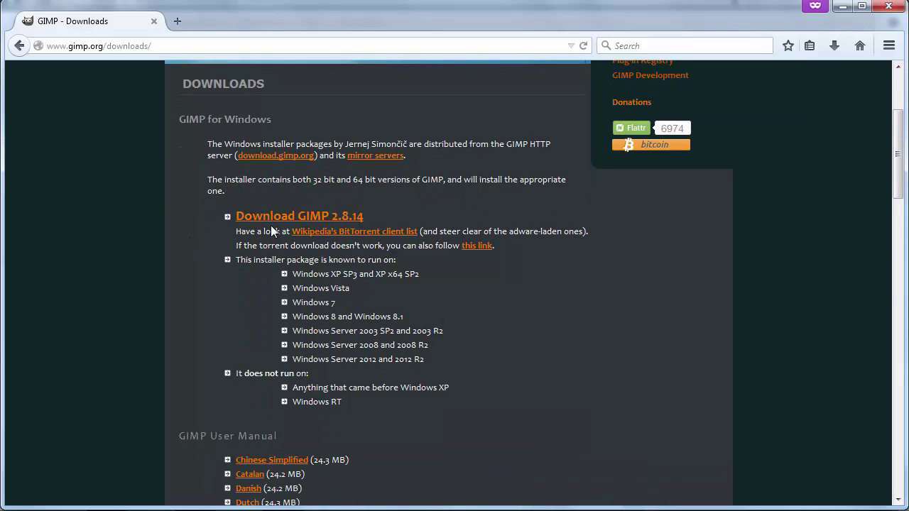
click(302, 221)
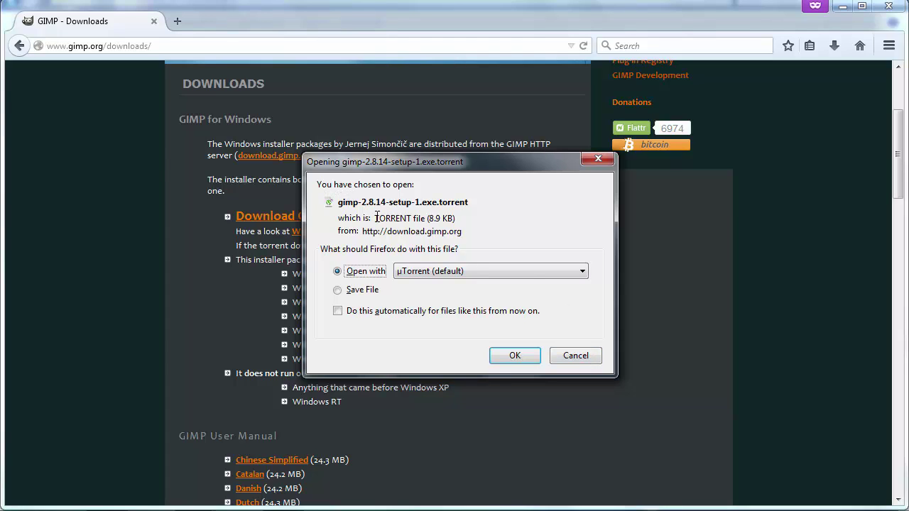
Step: Cancel the 'Opening gimp-2.8.14-setup-1.exe.torrent' dialog
click(576, 355)
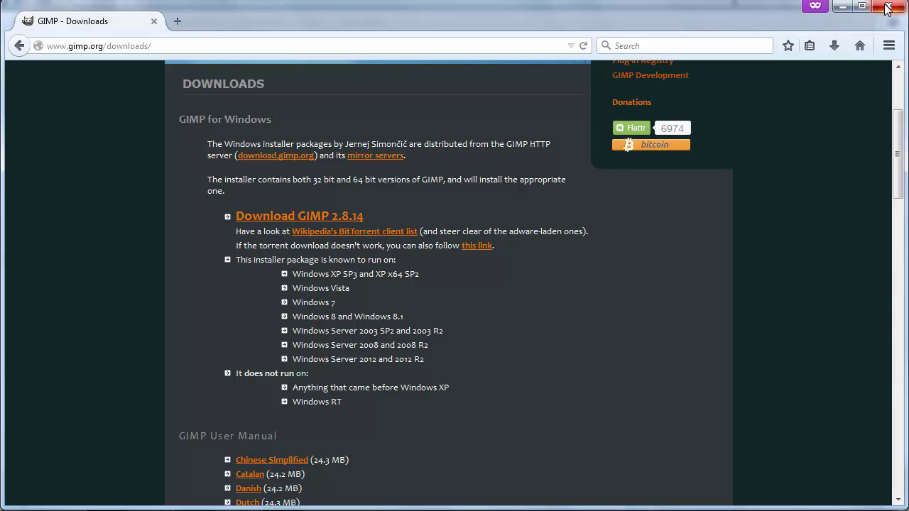
Step: Minimize Firefox and open thuc-don-giam-can-nhanh-3.jpg with GNU Image Manipulation Program from Explorer
click(844, 8)
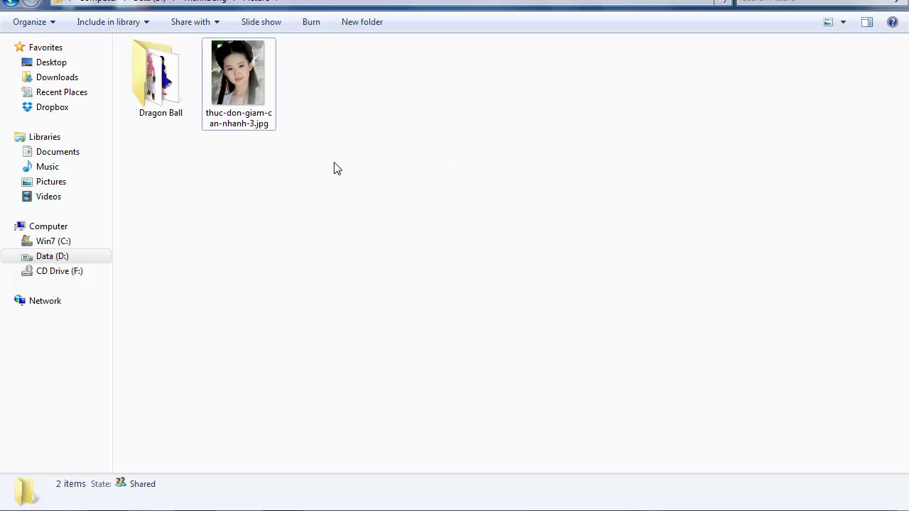
right_click(241, 83)
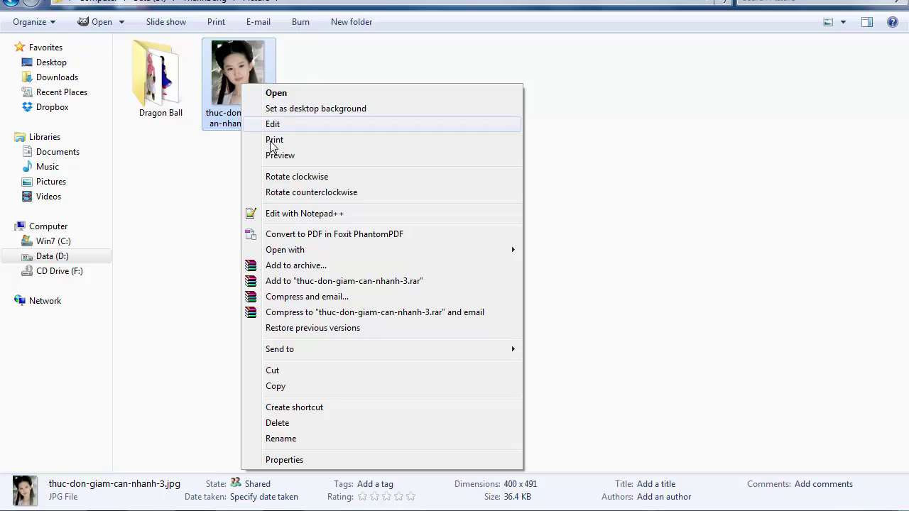
mouse_move(285, 249)
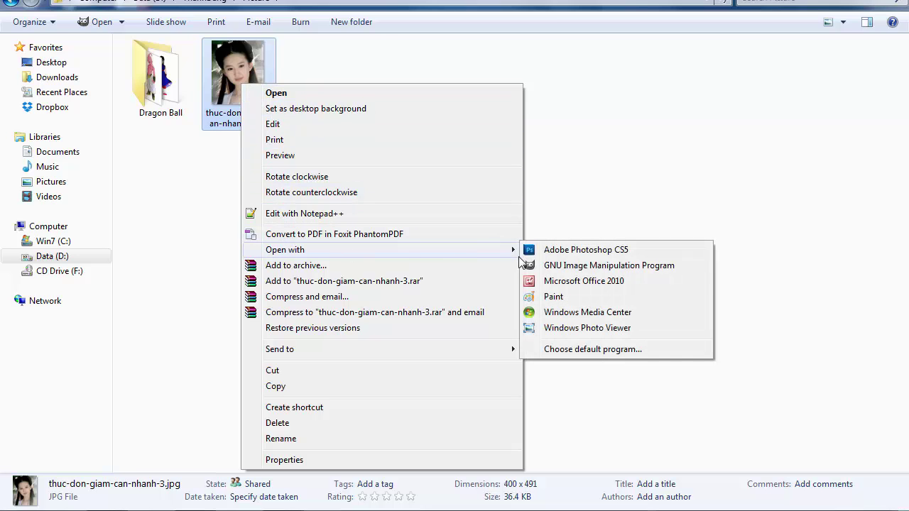
click(604, 265)
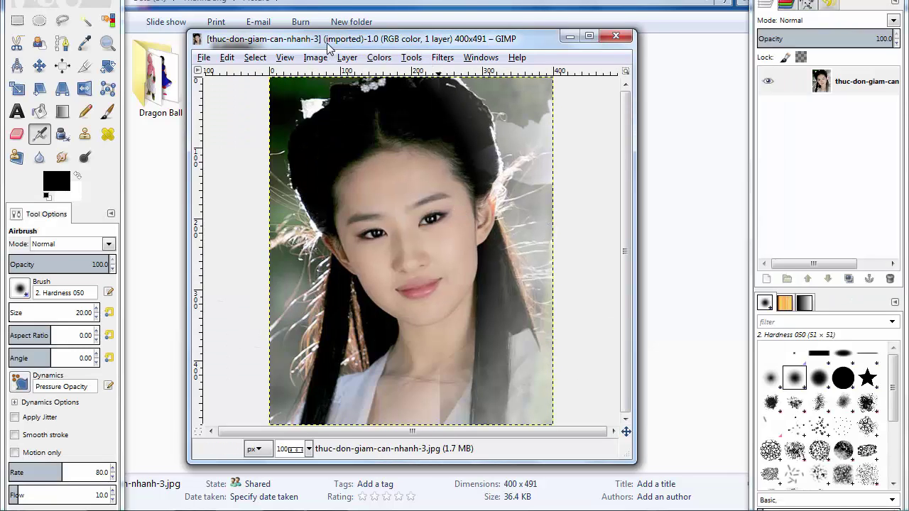
Step: Drag the portrait's image window up and slightly left
drag(325, 36, 318, 19)
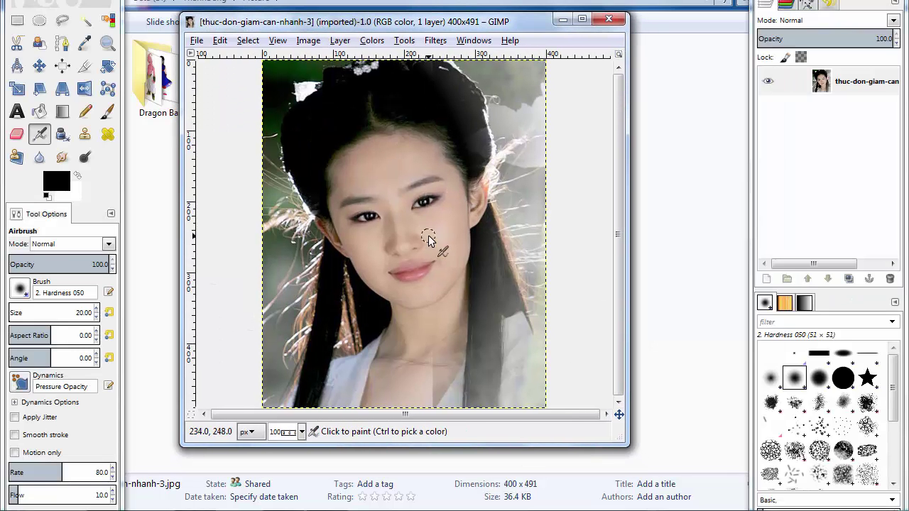